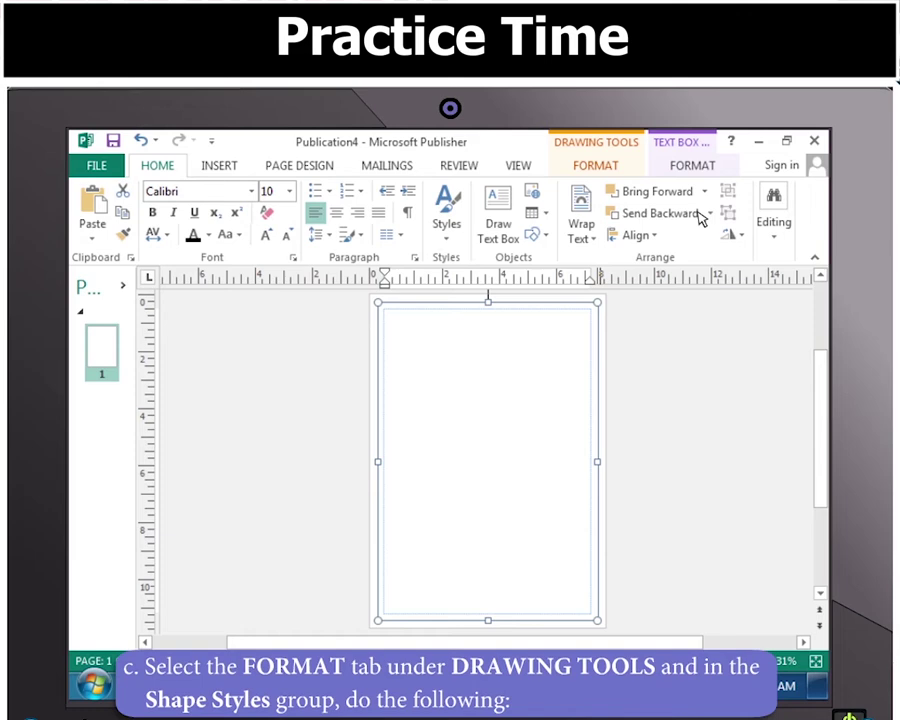
Fill the page-sized box orange and give it a black outline
click(596, 166)
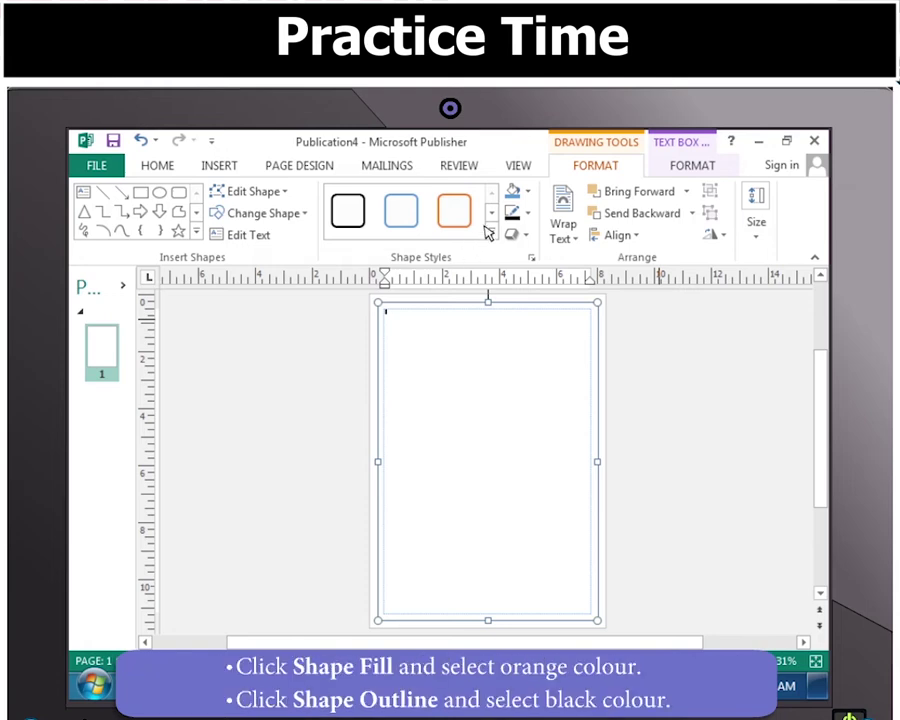
click(527, 193)
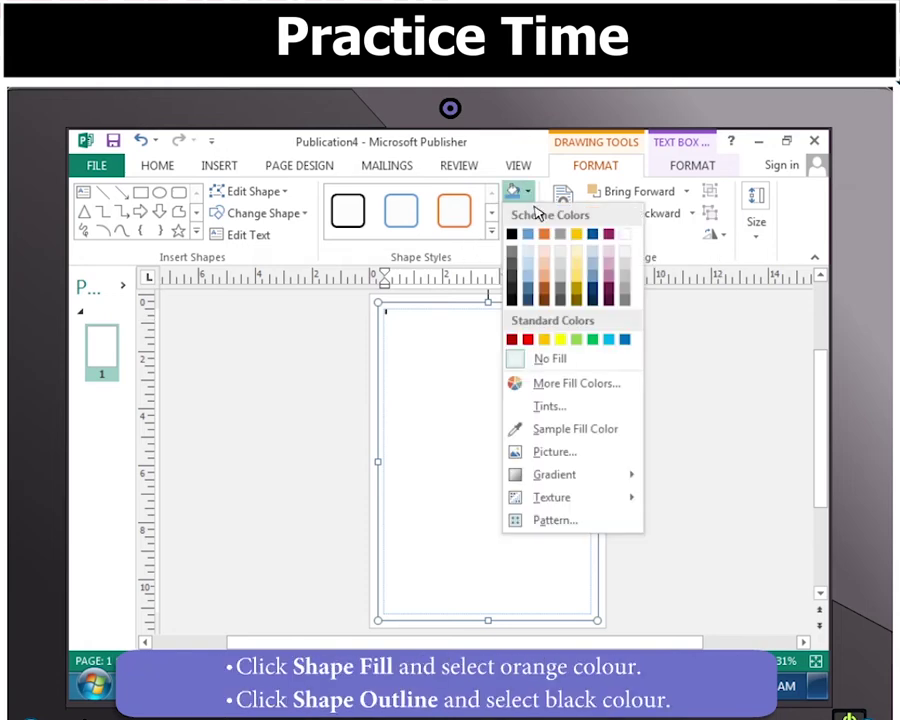
click(545, 236)
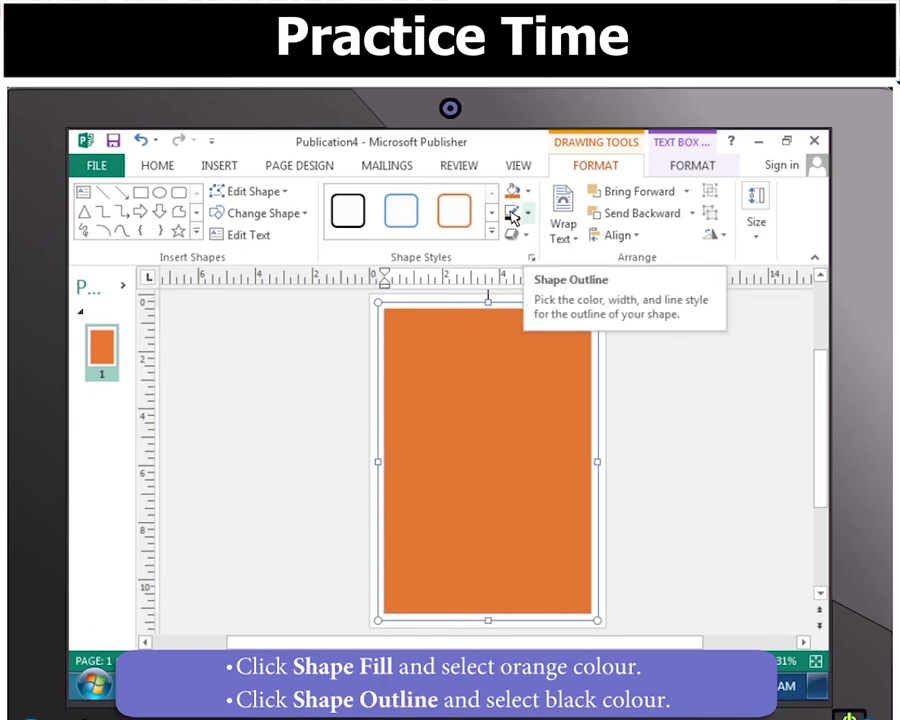
click(524, 215)
click(514, 253)
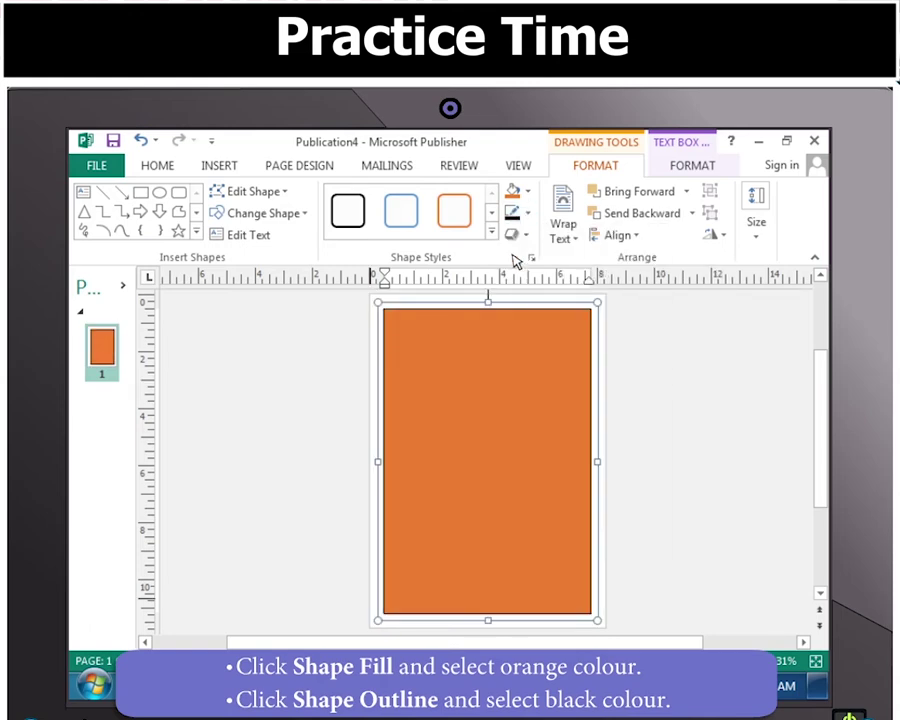
Set the box's text outline weight to 4½ pt
click(693, 166)
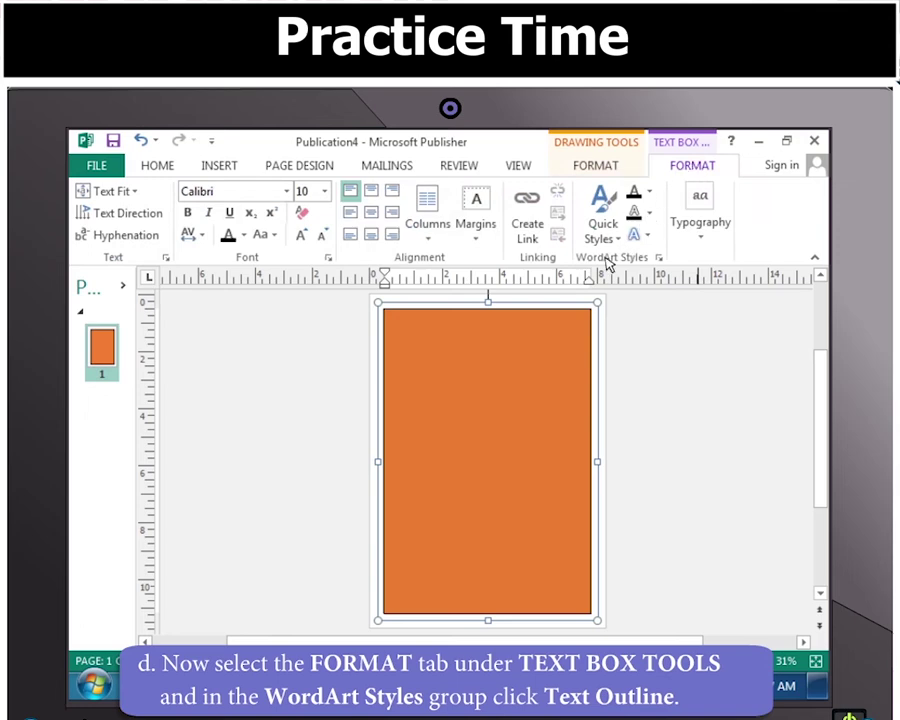
click(650, 214)
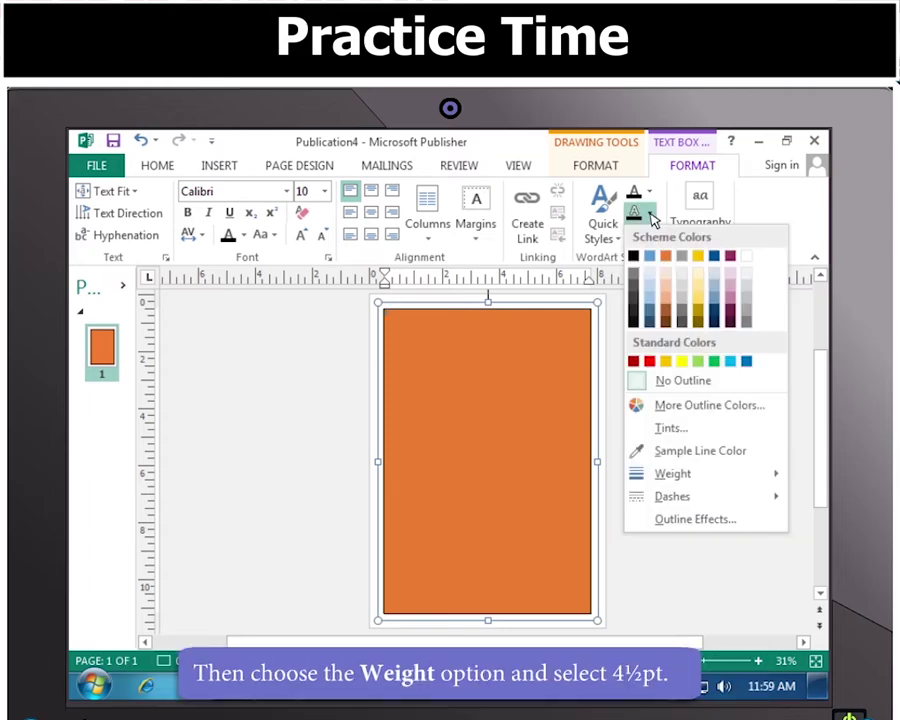
mouse_move(686, 481)
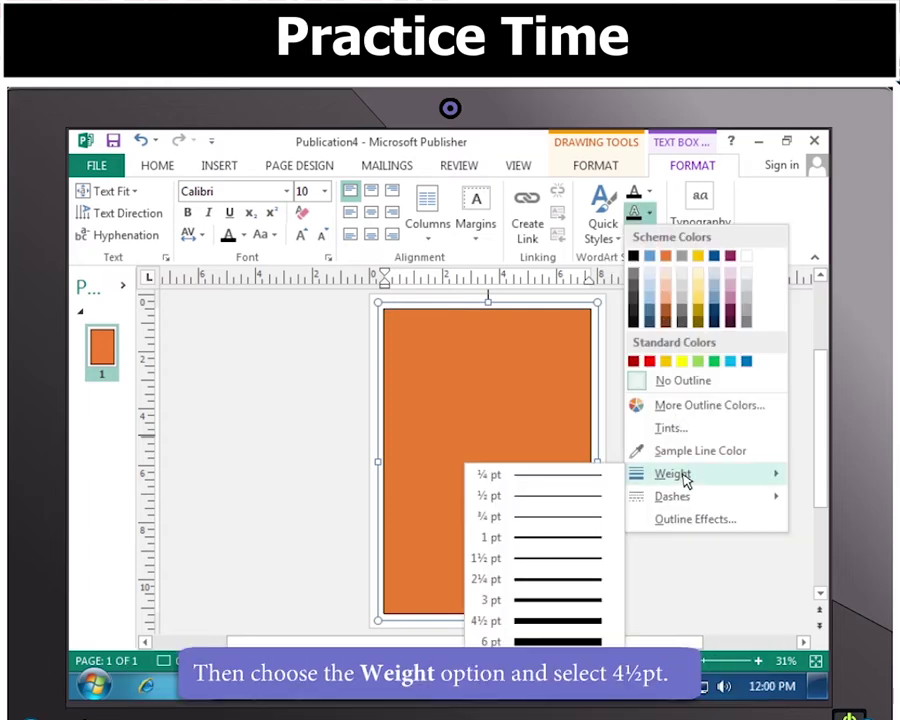
click(576, 621)
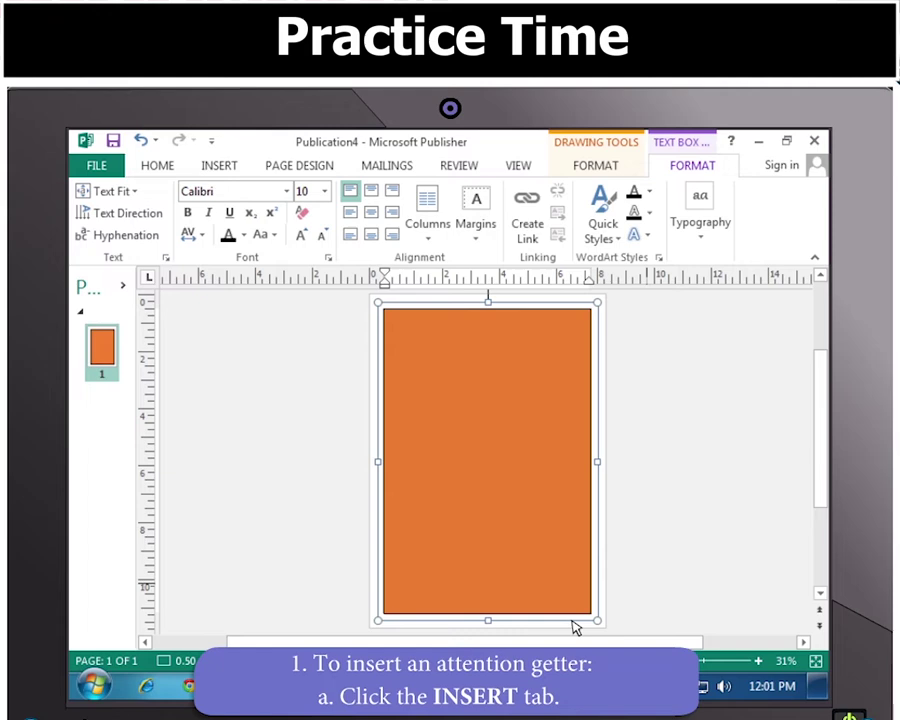
Insert the Chevron attention getter and select its FREE OFFER wording to replace with SPECIAL OFFER
click(220, 166)
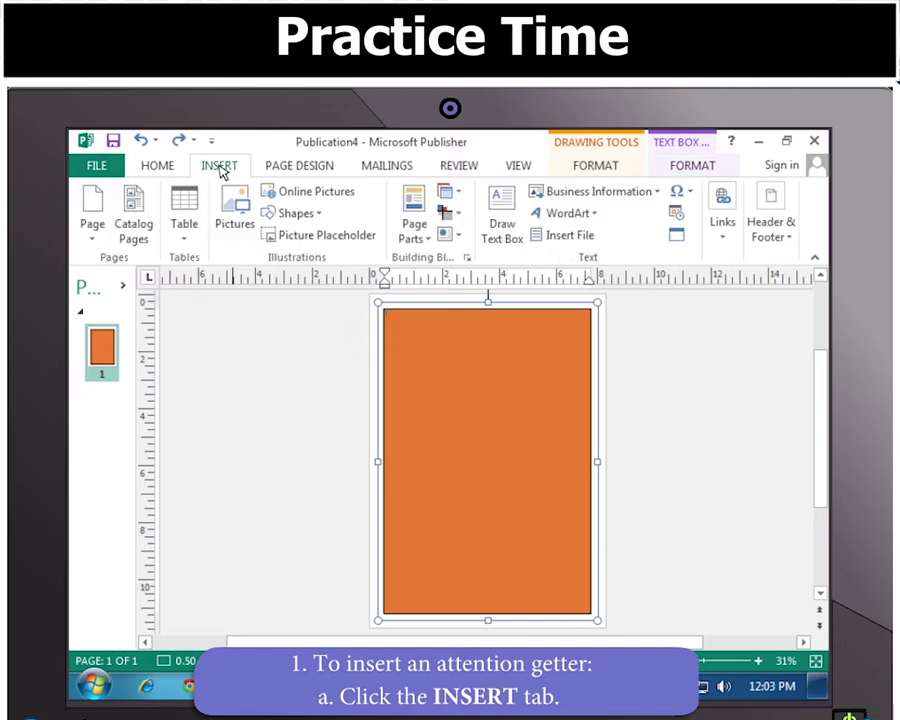
click(459, 238)
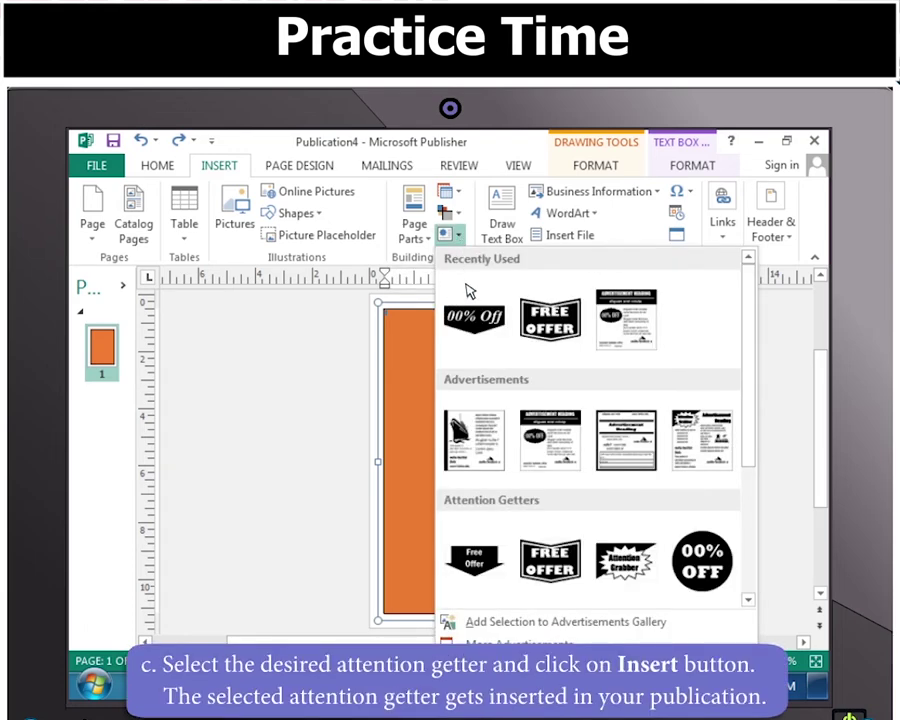
click(515, 645)
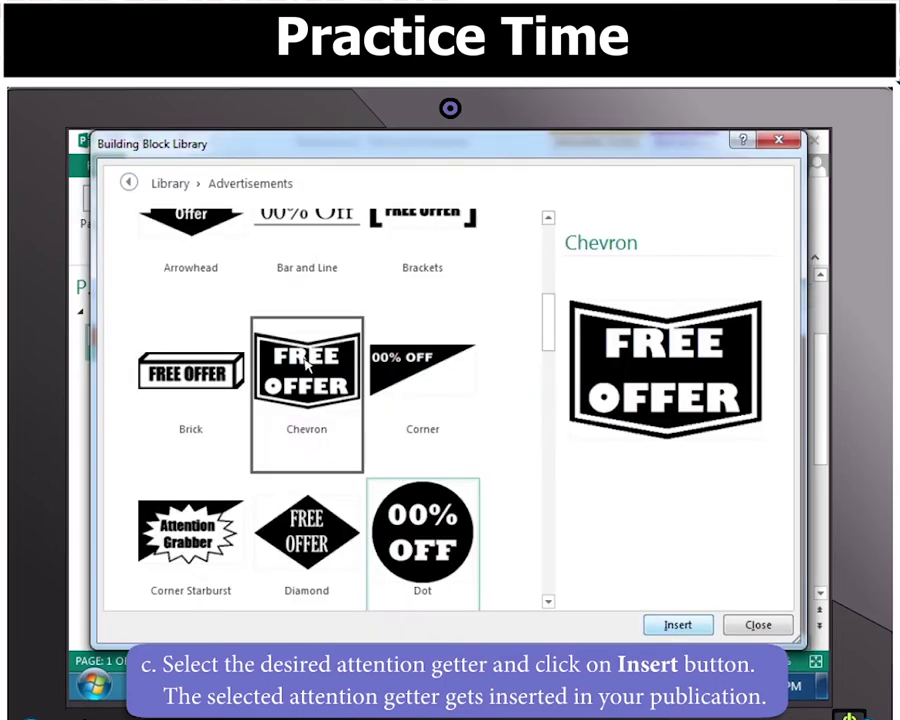
click(677, 625)
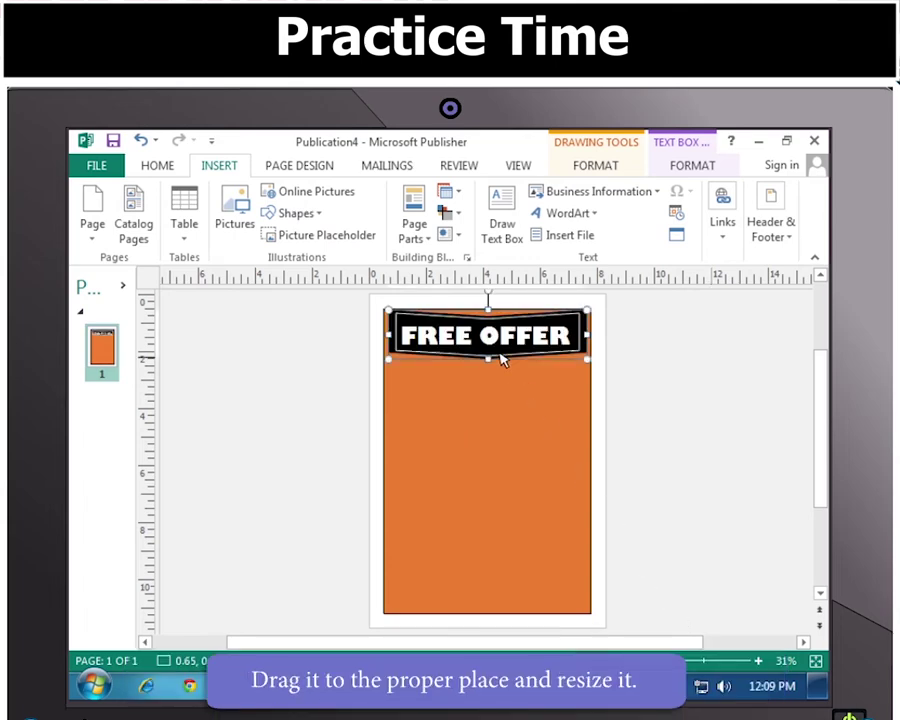
drag(578, 336, 368, 338)
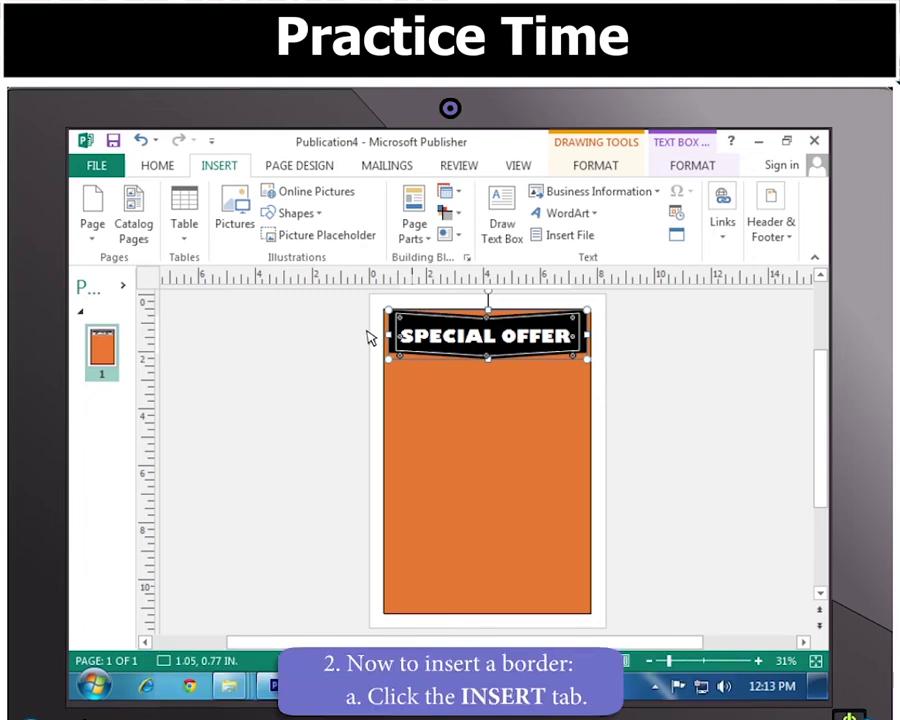
Insert the Checkerboard border bar below the SPECIAL OFFER banner
click(219, 165)
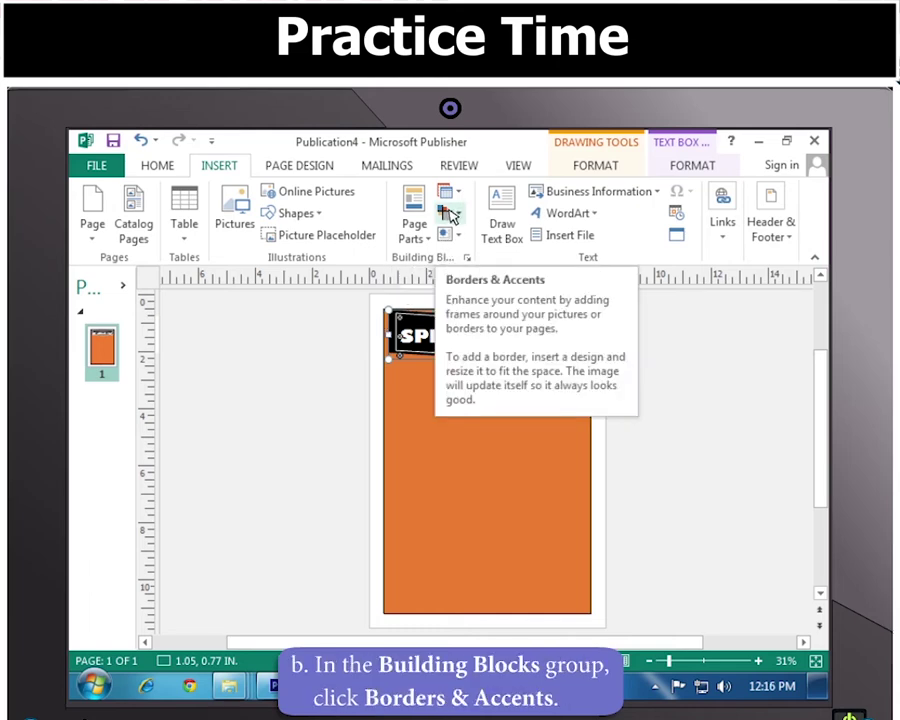
click(457, 214)
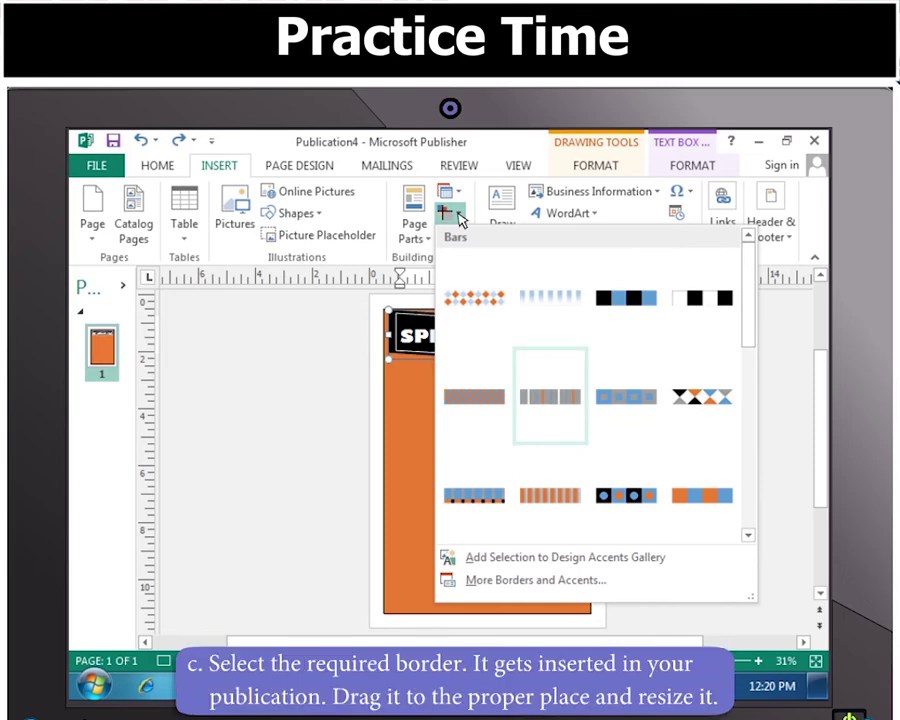
click(472, 401)
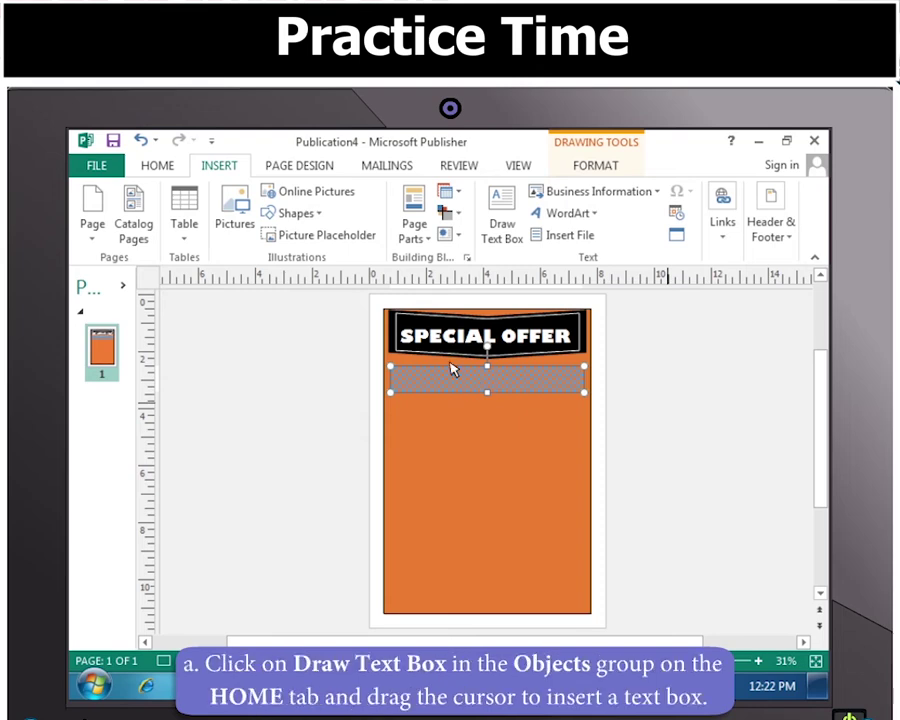
Draw a new text box under the checkerboard border for the offer sentence
click(157, 165)
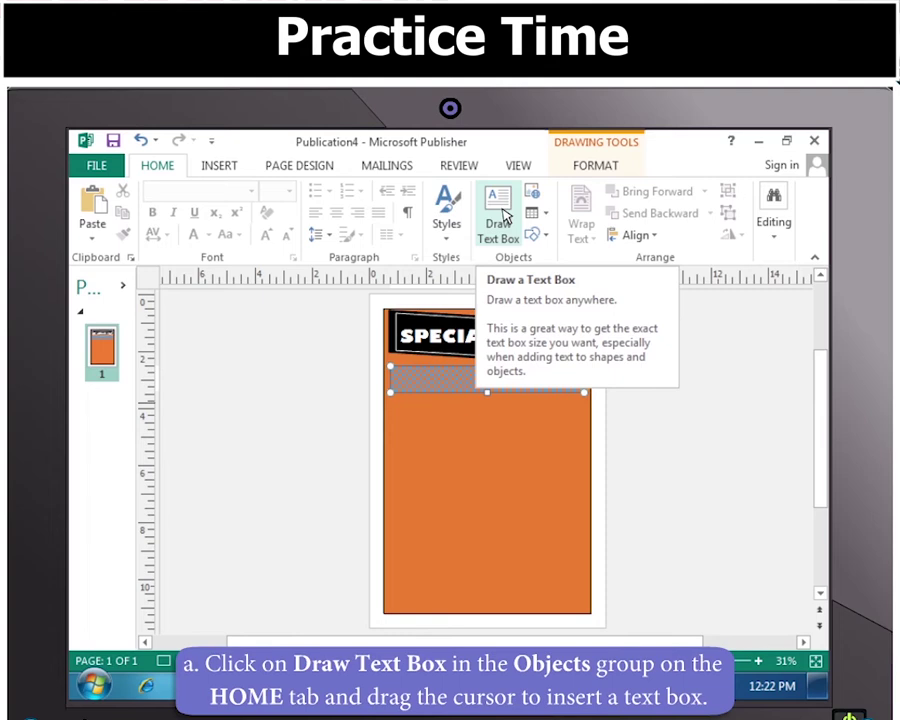
click(503, 215)
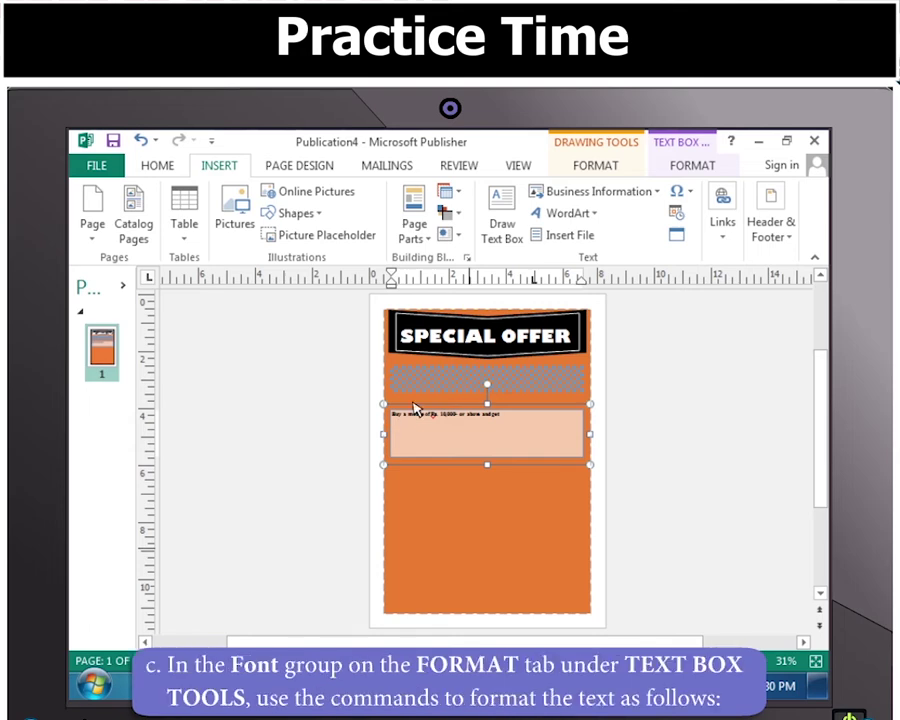
Set all the offer text to Calibri, size 43
click(693, 166)
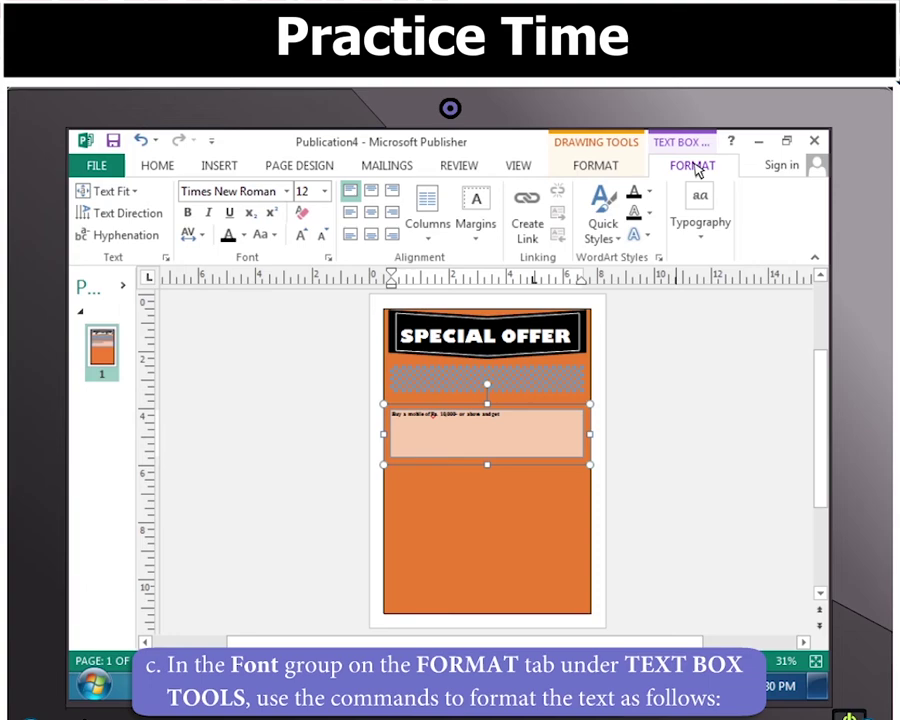
key(ctrl+a)
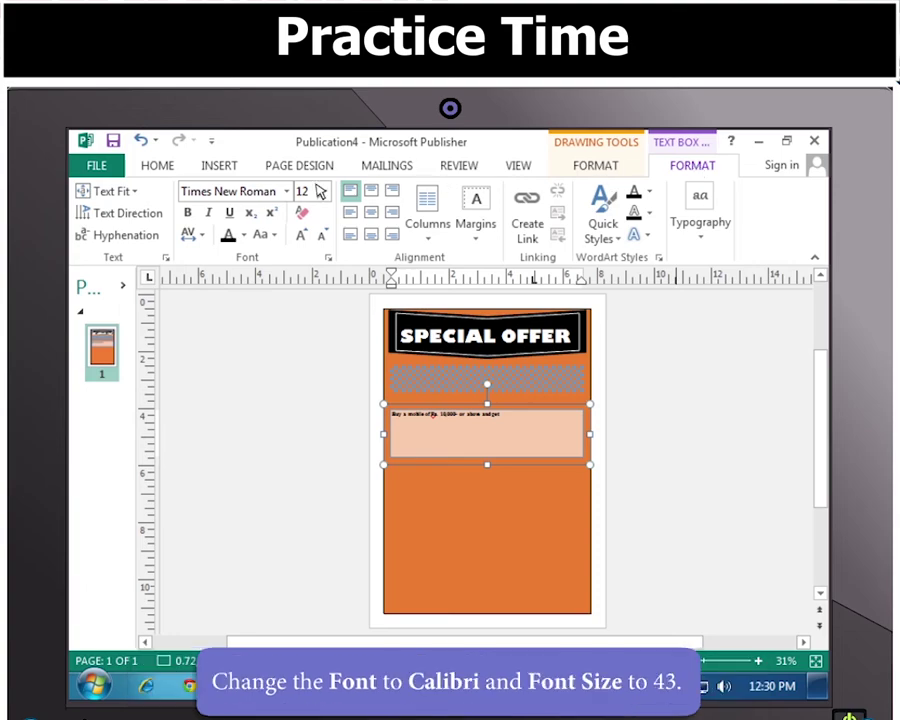
click(288, 192)
text(Calibri)
key(Return)
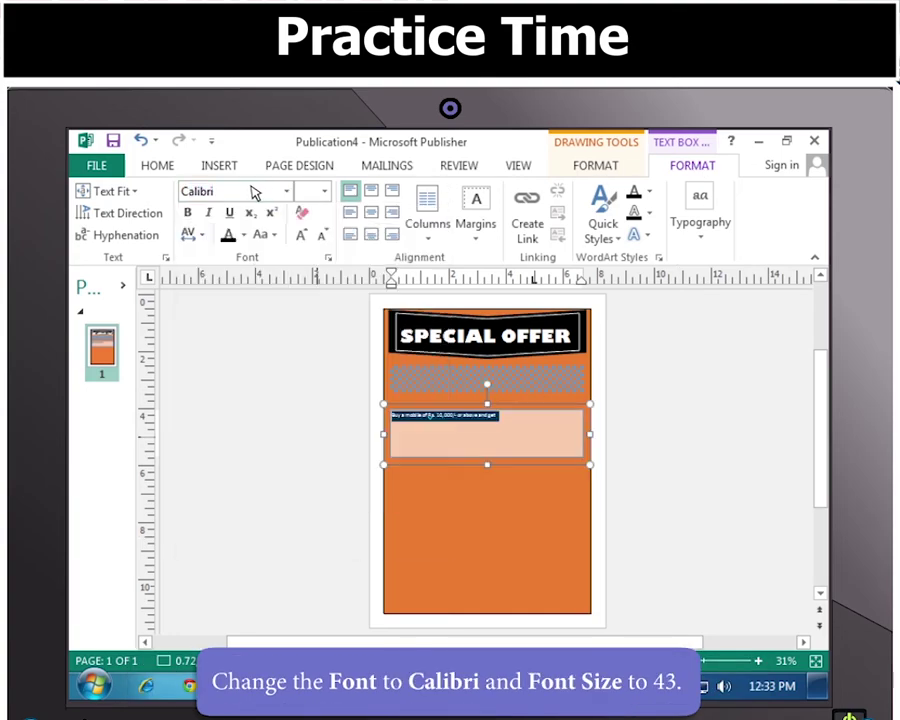
click(326, 192)
text(43)
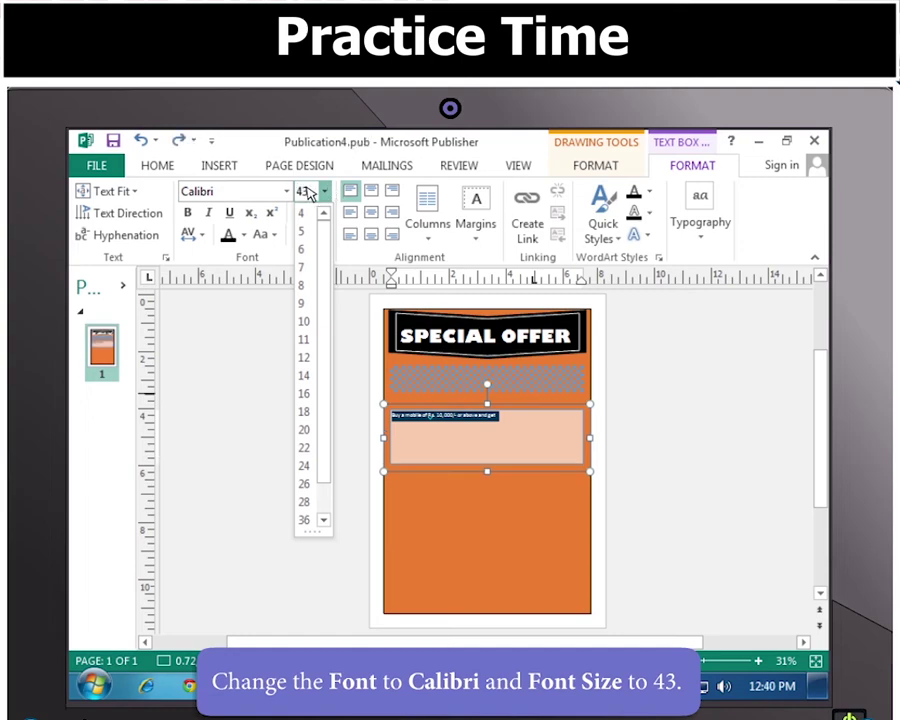
key(Return)
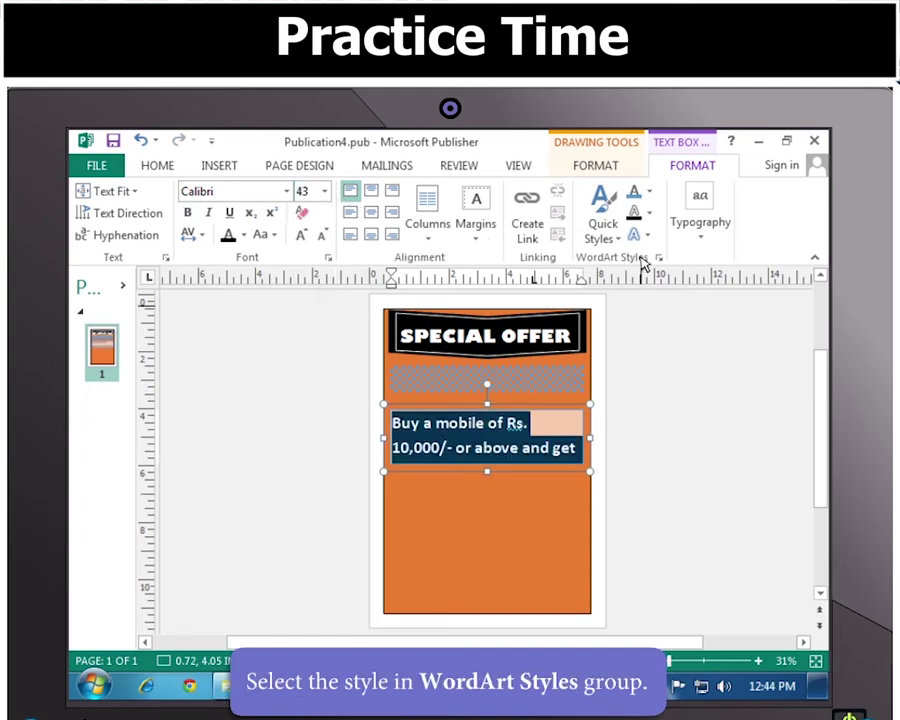
Colour the offer text blue with a light-blue 1 pt outline
click(651, 195)
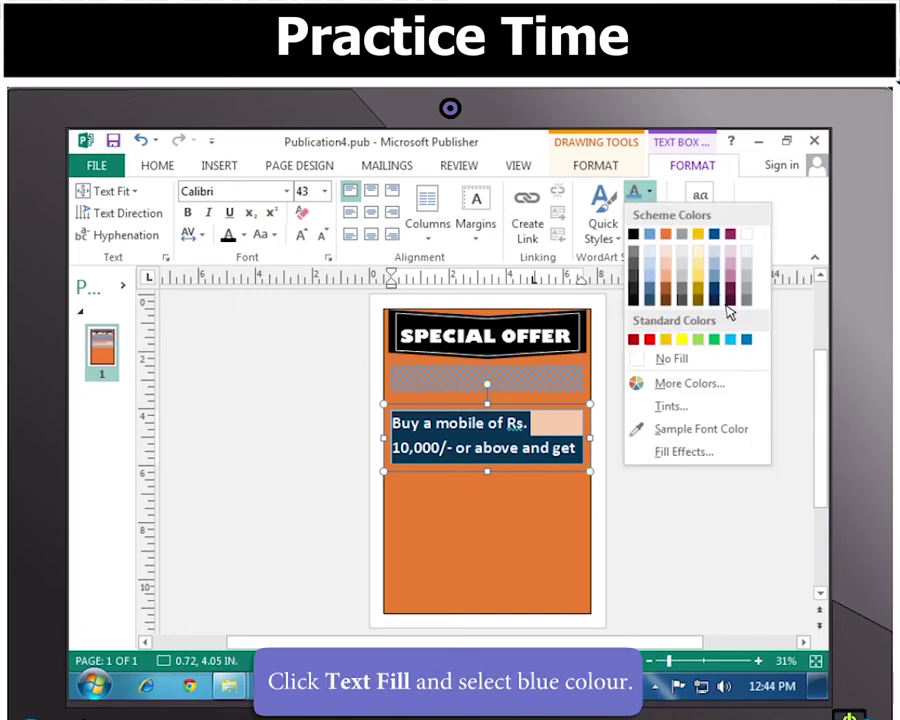
click(746, 340)
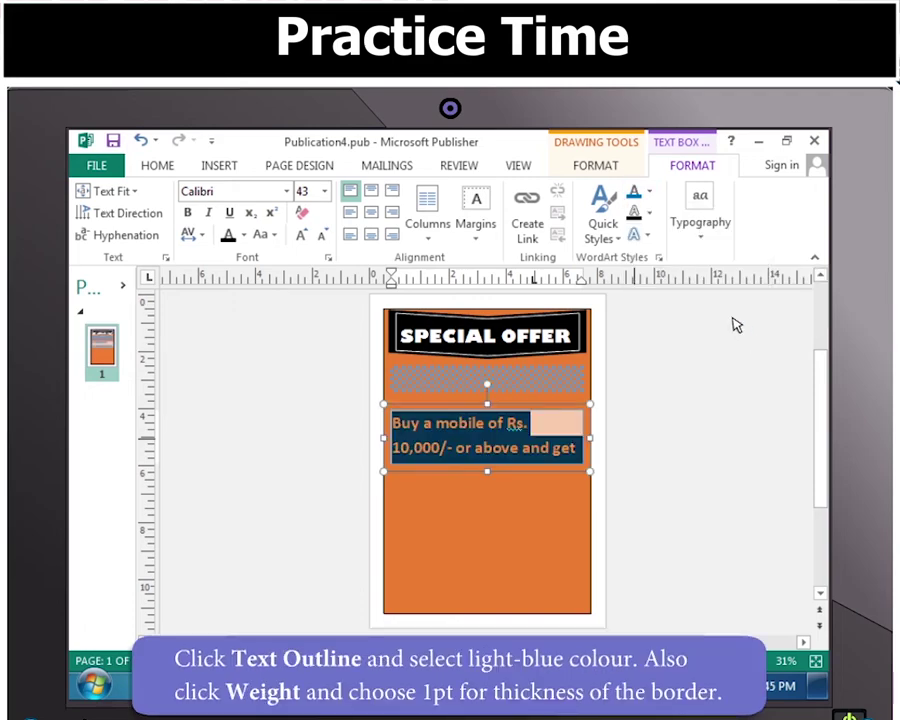
click(651, 216)
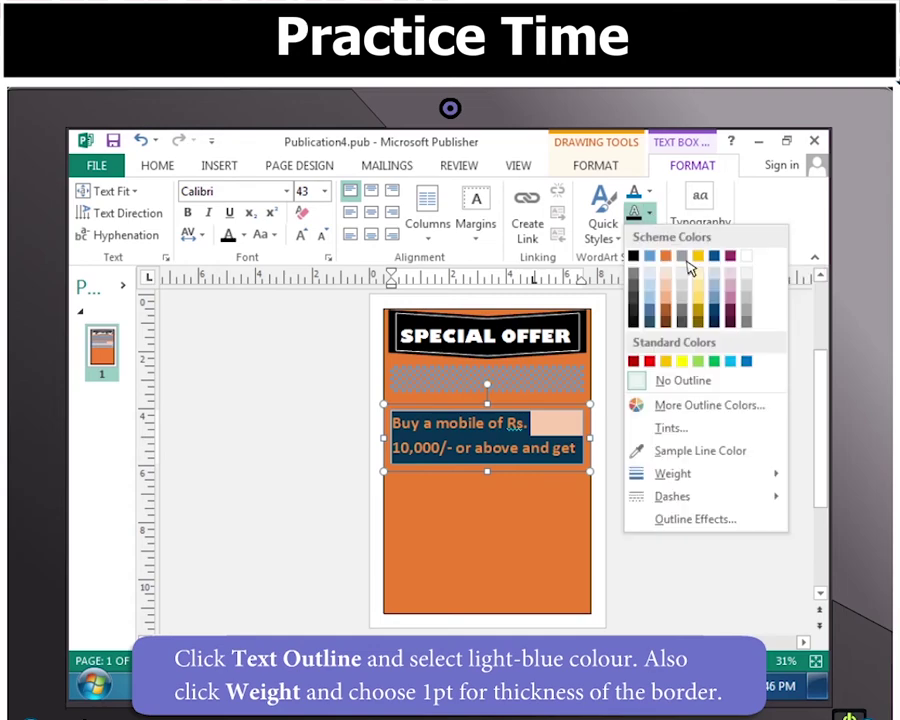
click(715, 301)
click(651, 214)
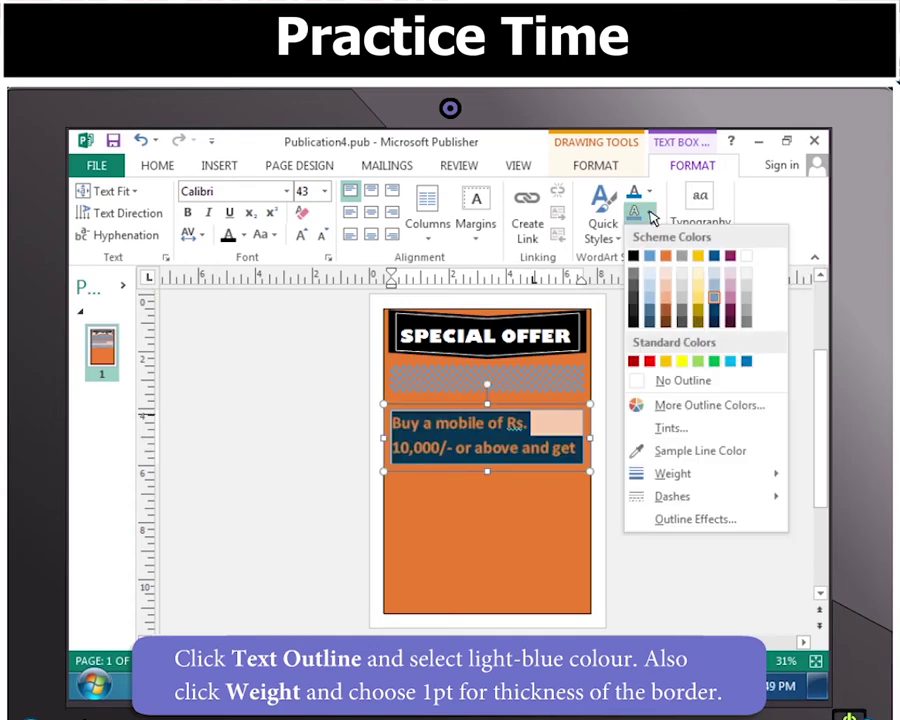
mouse_move(665, 484)
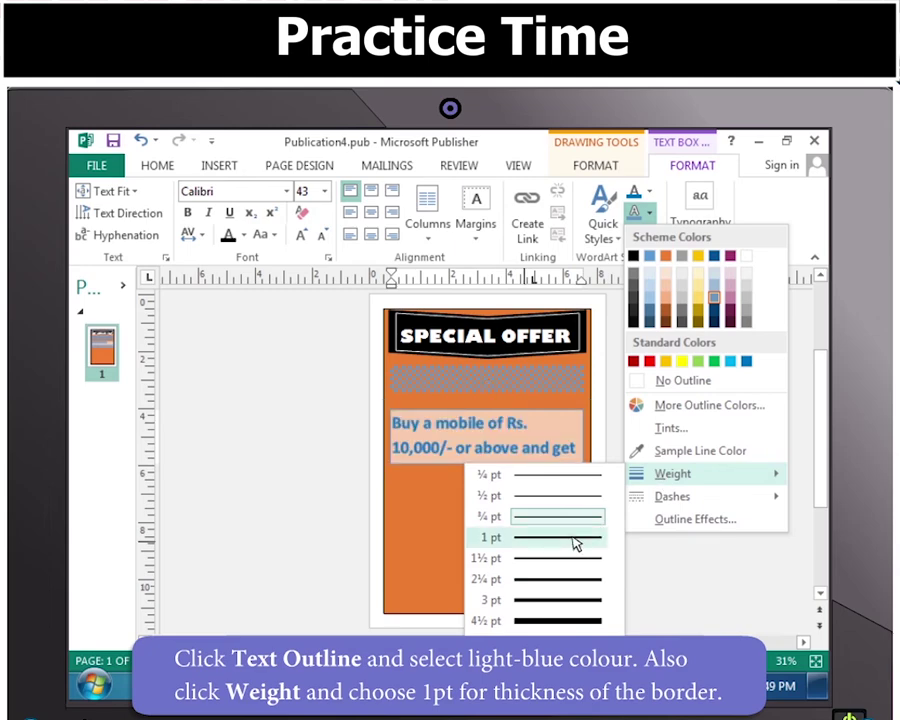
click(576, 540)
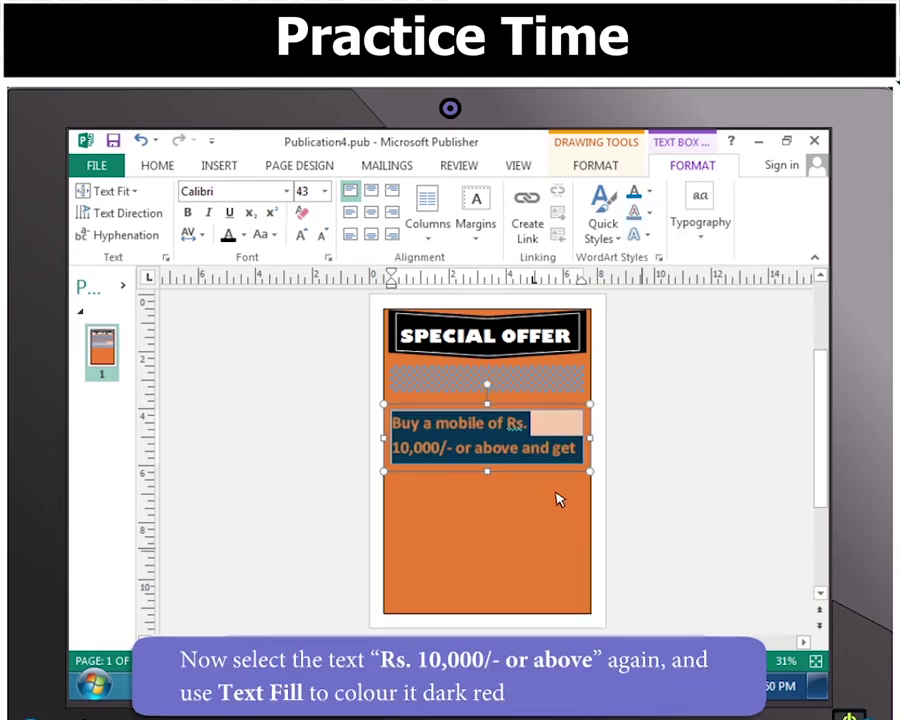
Make the price '10,000/- or above' dark red with a red outline
drag(392, 448, 538, 450)
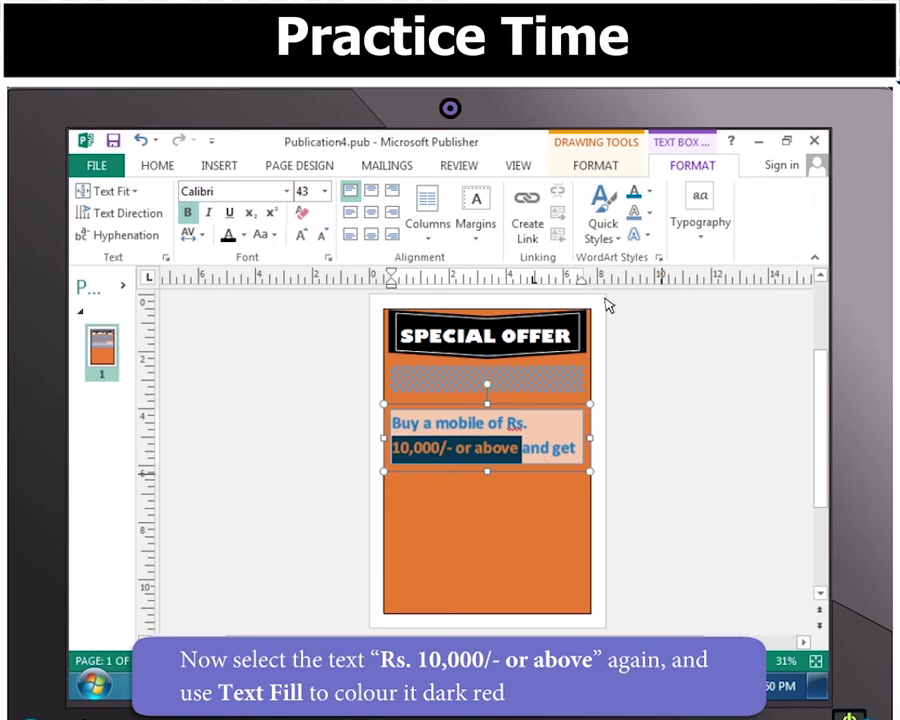
click(654, 195)
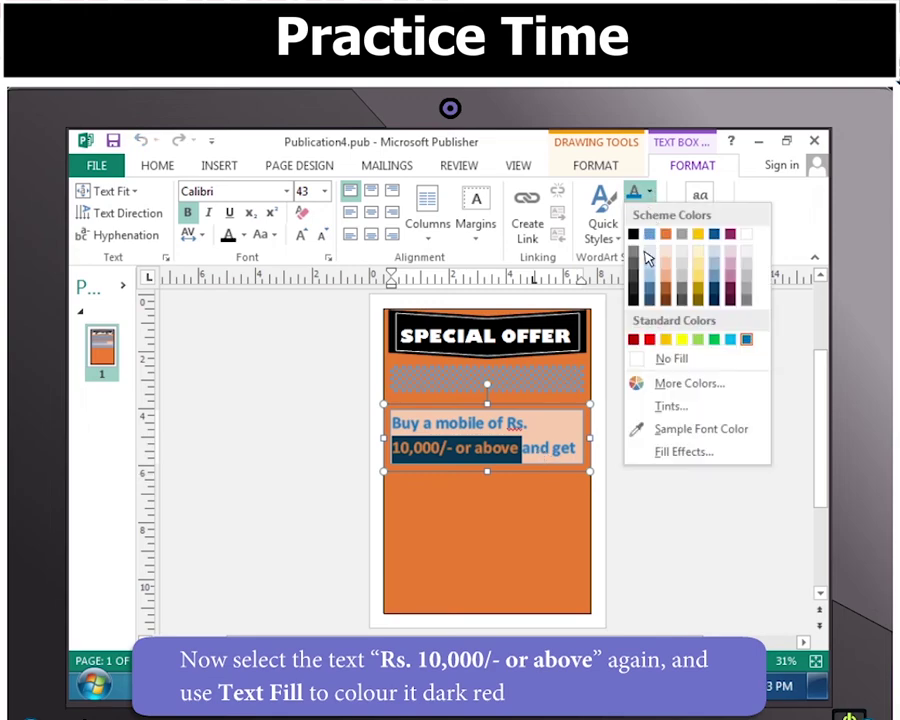
click(633, 340)
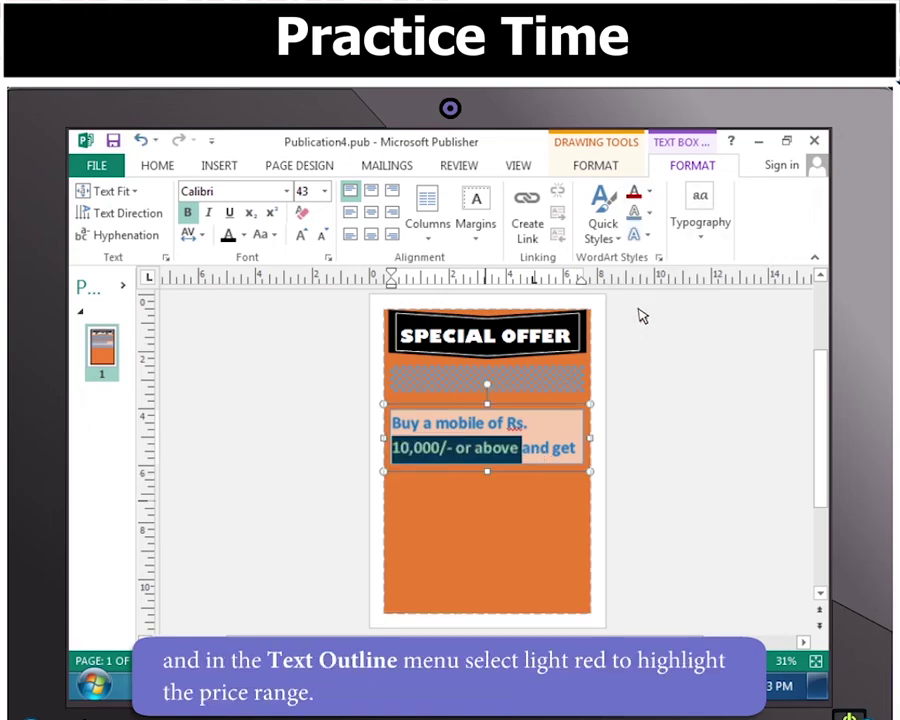
click(652, 214)
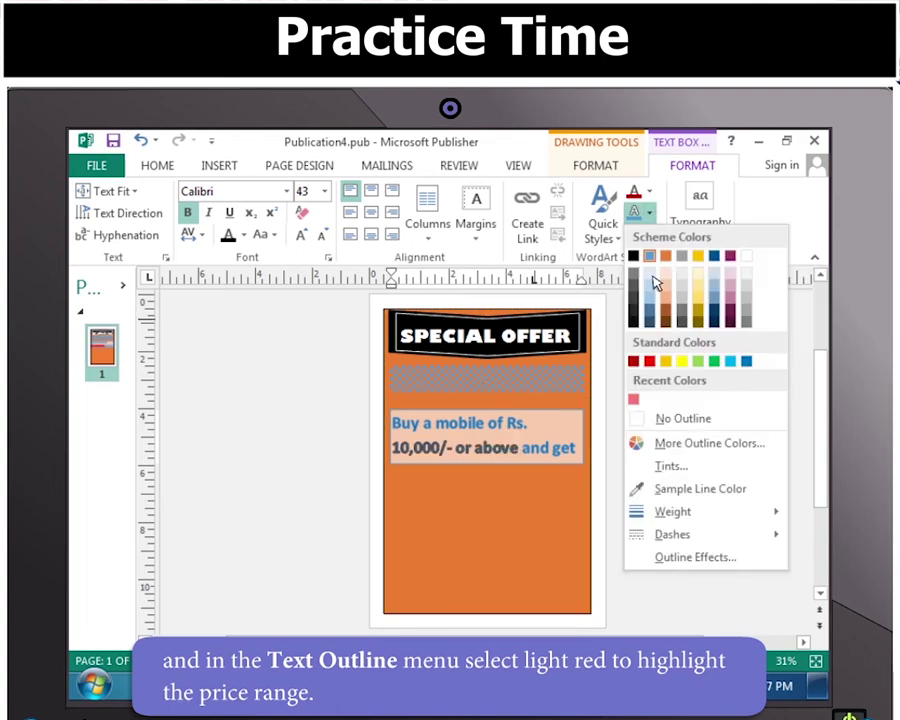
click(650, 361)
click(652, 368)
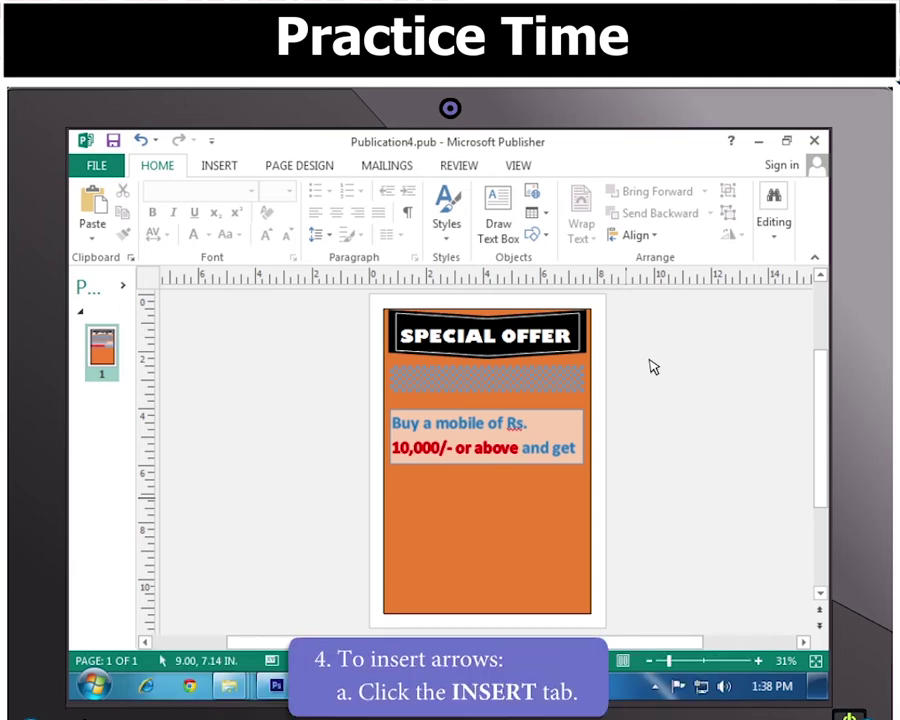
Add a Down Arrow shape to the flyer beneath the offer text
click(220, 170)
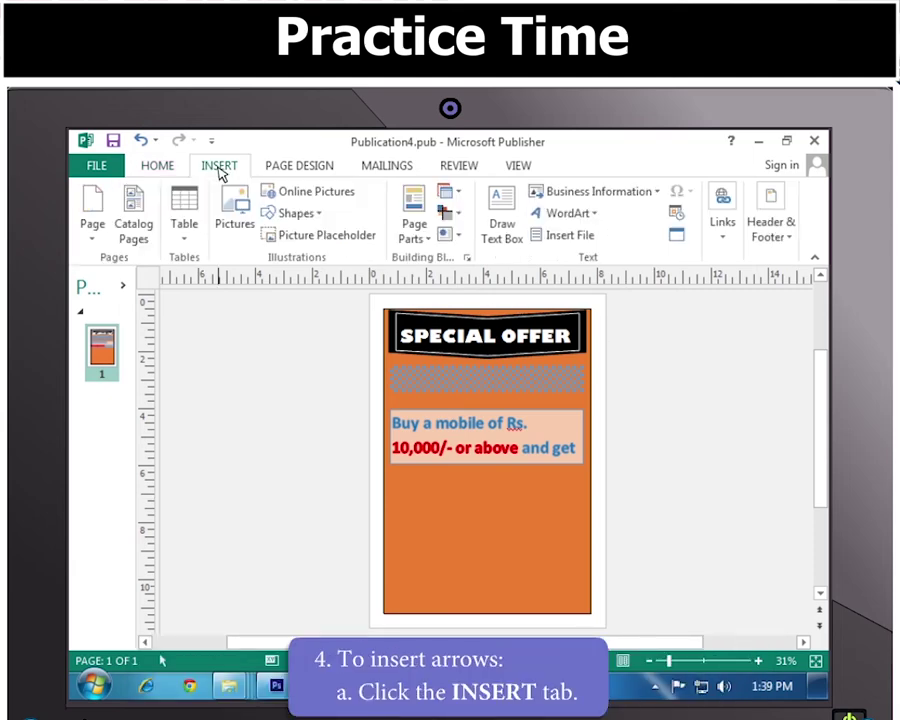
click(316, 215)
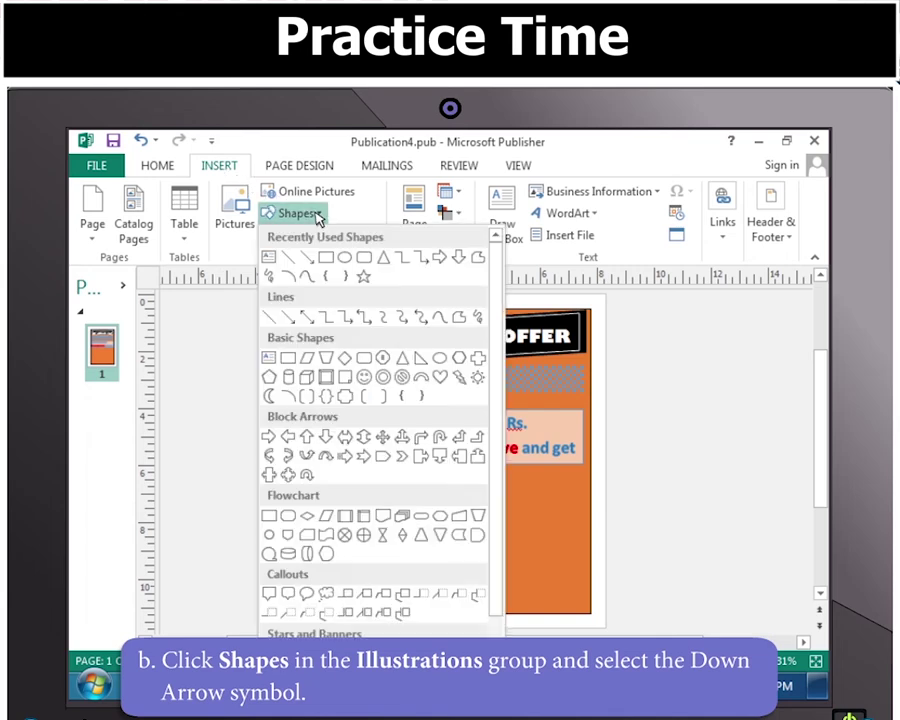
click(330, 438)
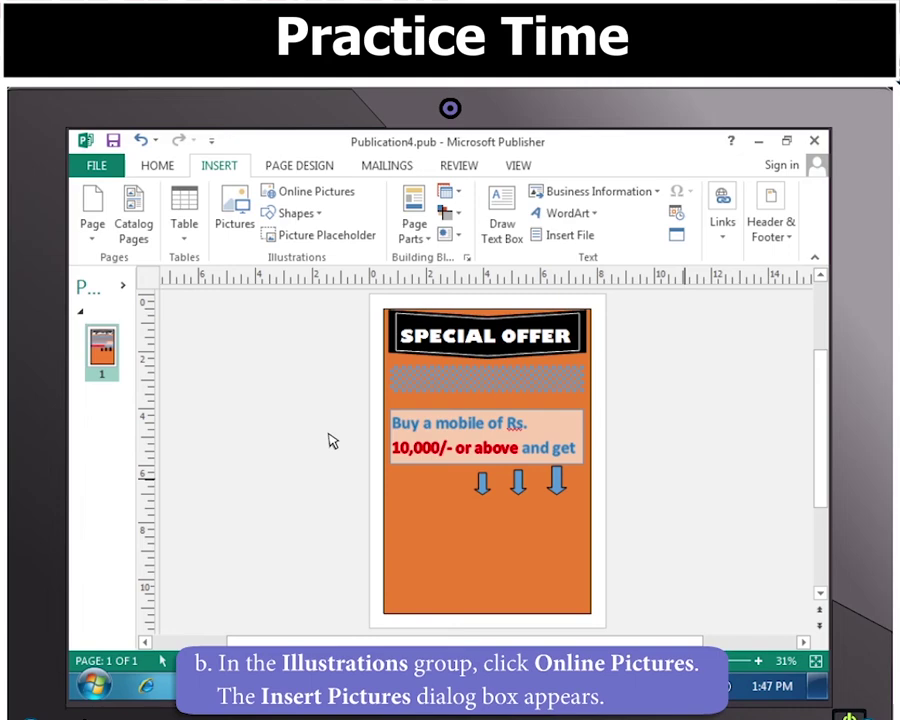
Search Office.com clip art for 'mobile' and insert the MP3 player picture
click(332, 194)
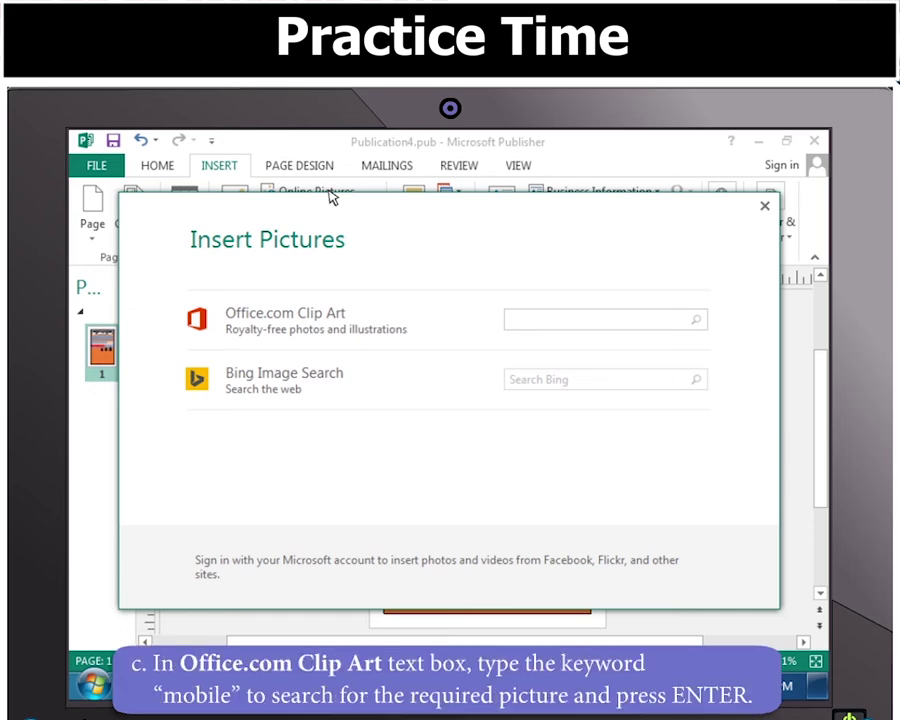
click(514, 321)
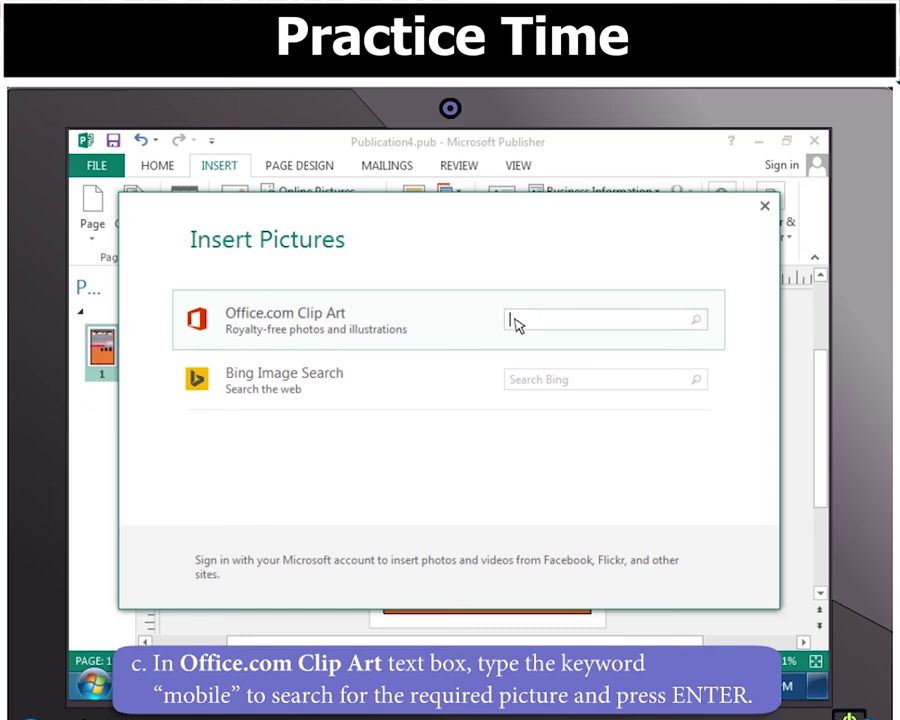
text(mobile)
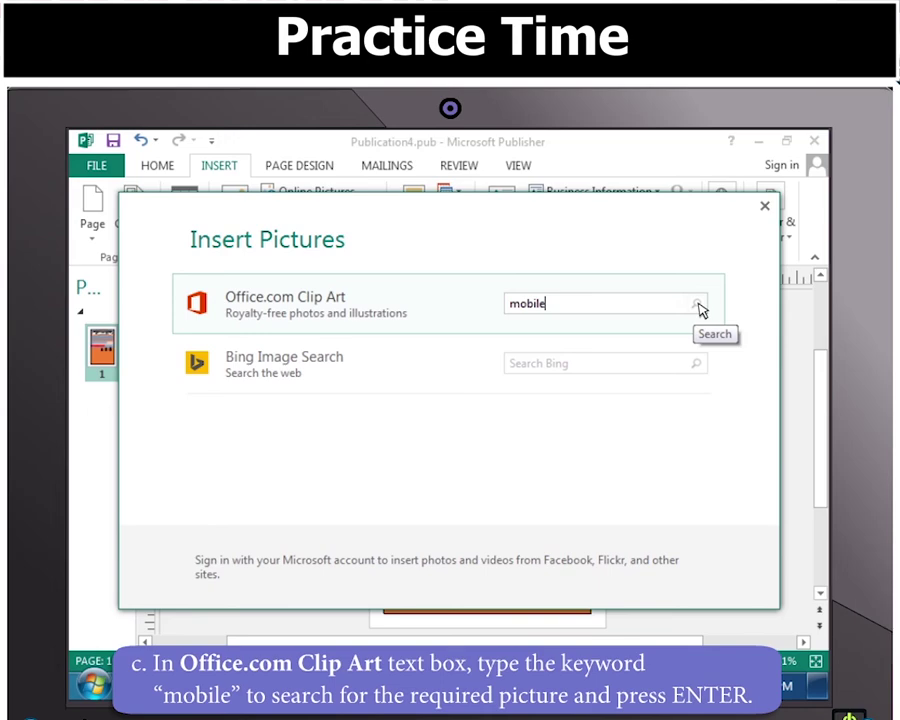
click(699, 304)
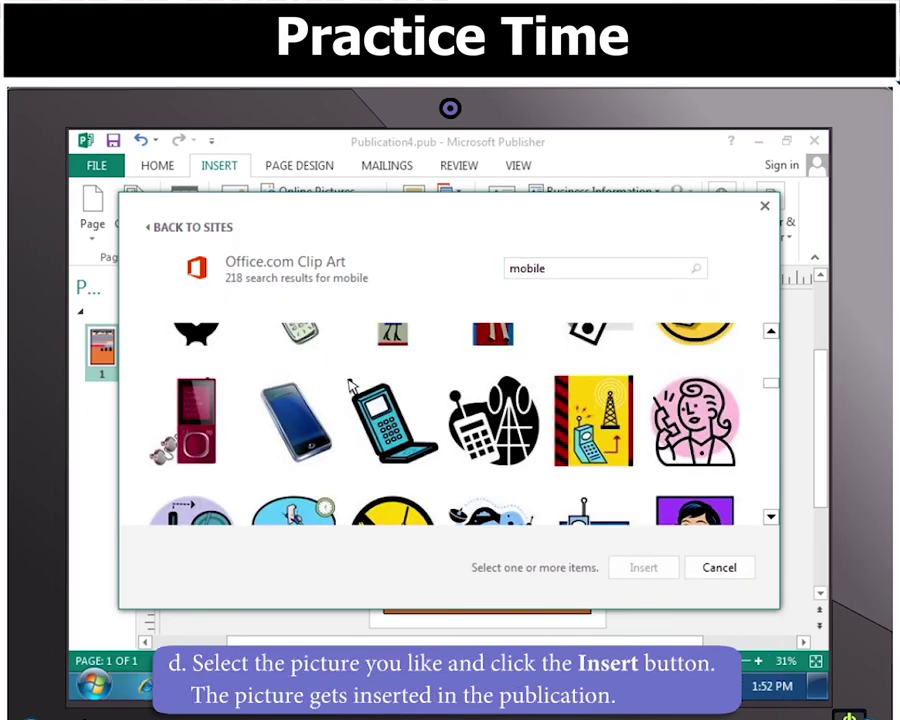
click(193, 420)
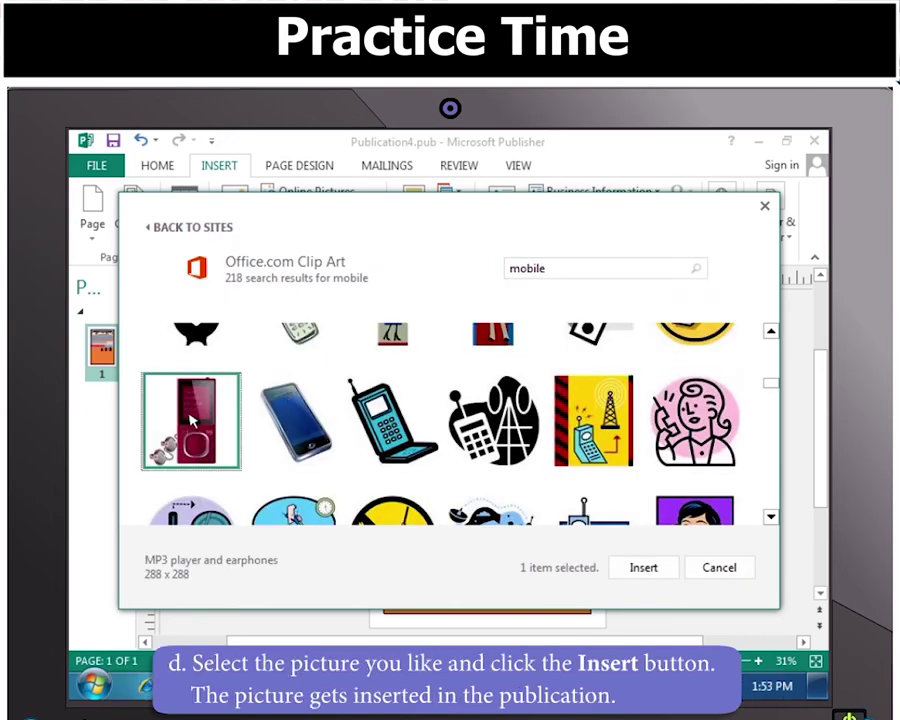
click(645, 569)
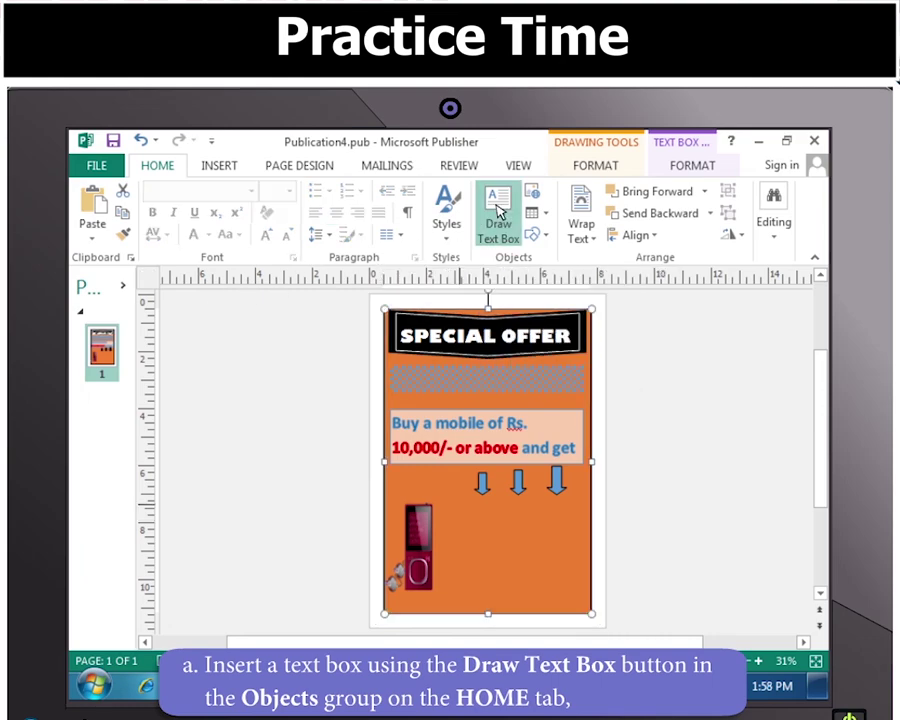
Draw a text box under the arrows and give it a purple shape fill
click(500, 210)
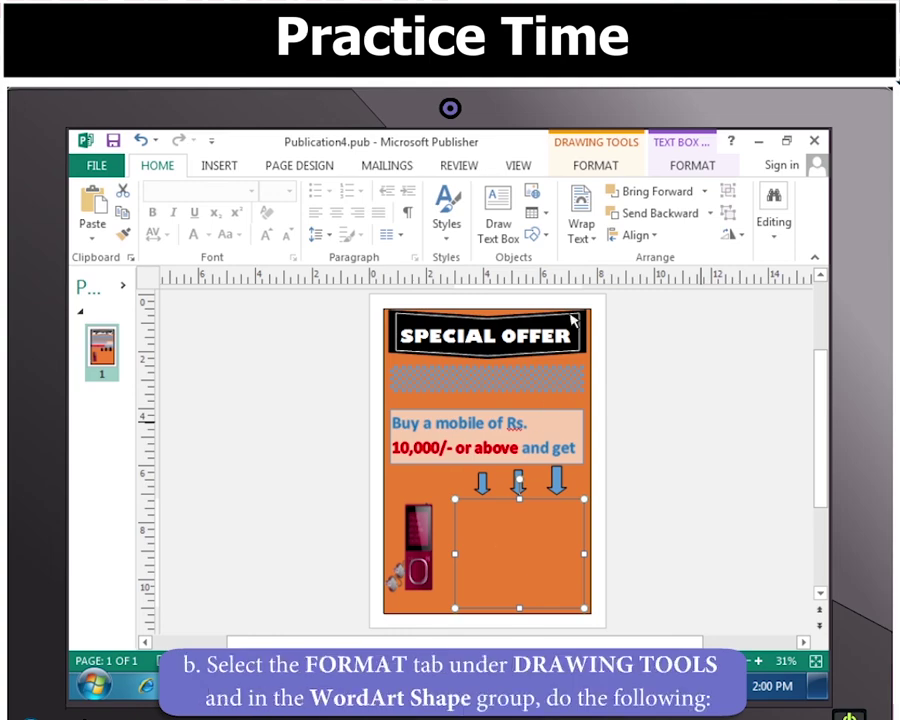
click(612, 167)
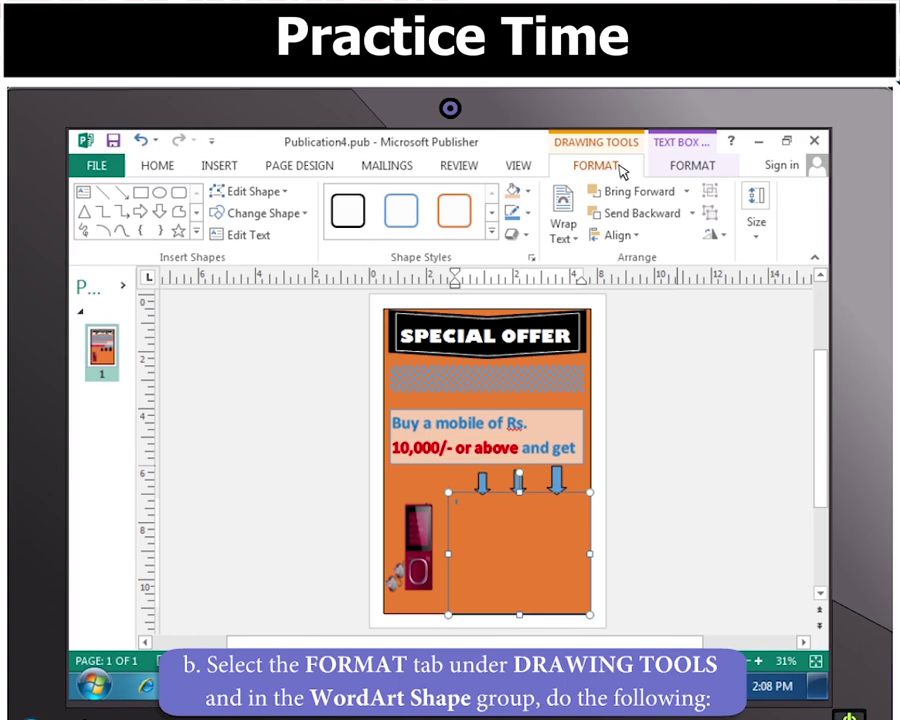
click(528, 192)
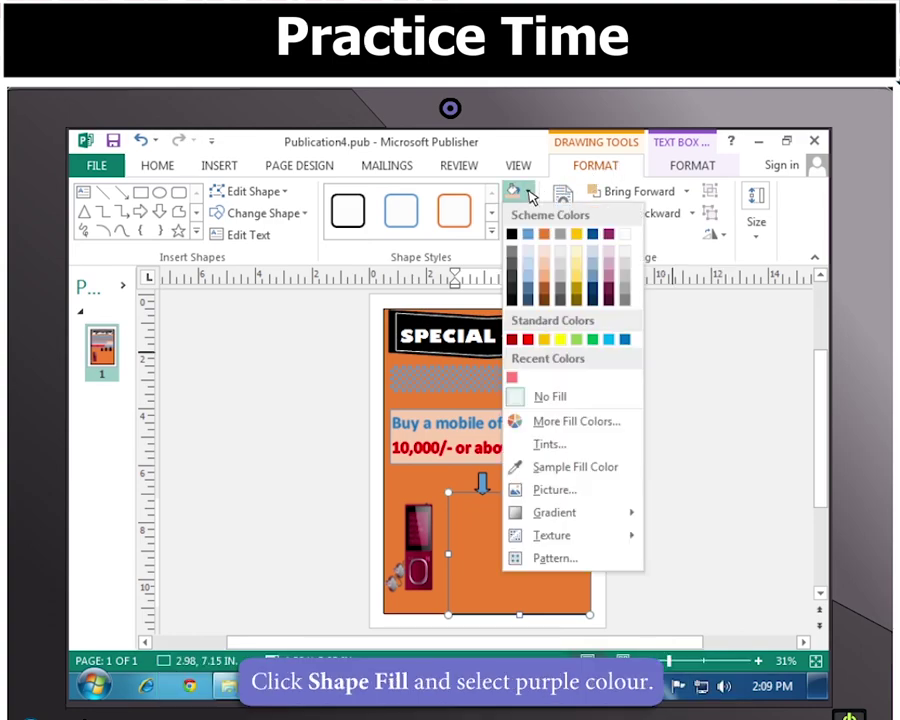
click(610, 240)
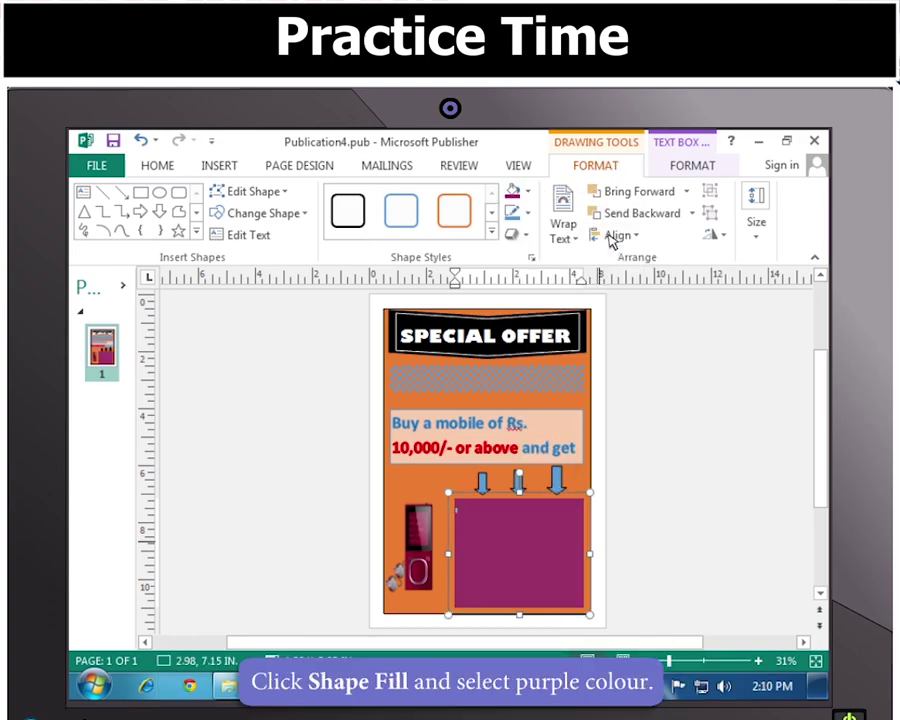
click(703, 170)
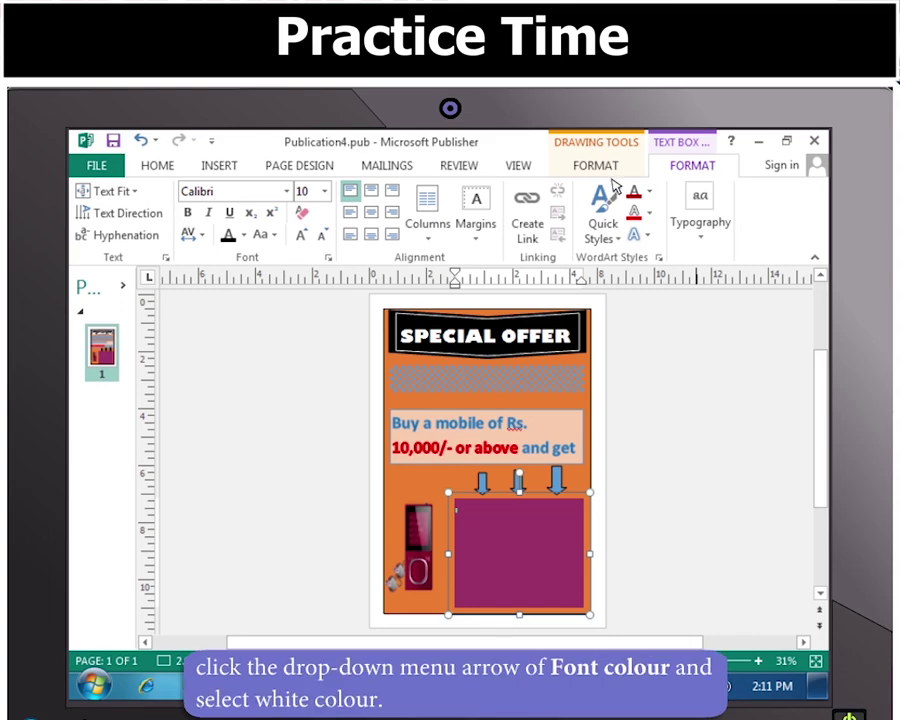
Set the purple box's font colour to white and bring up the bullet styles
click(245, 235)
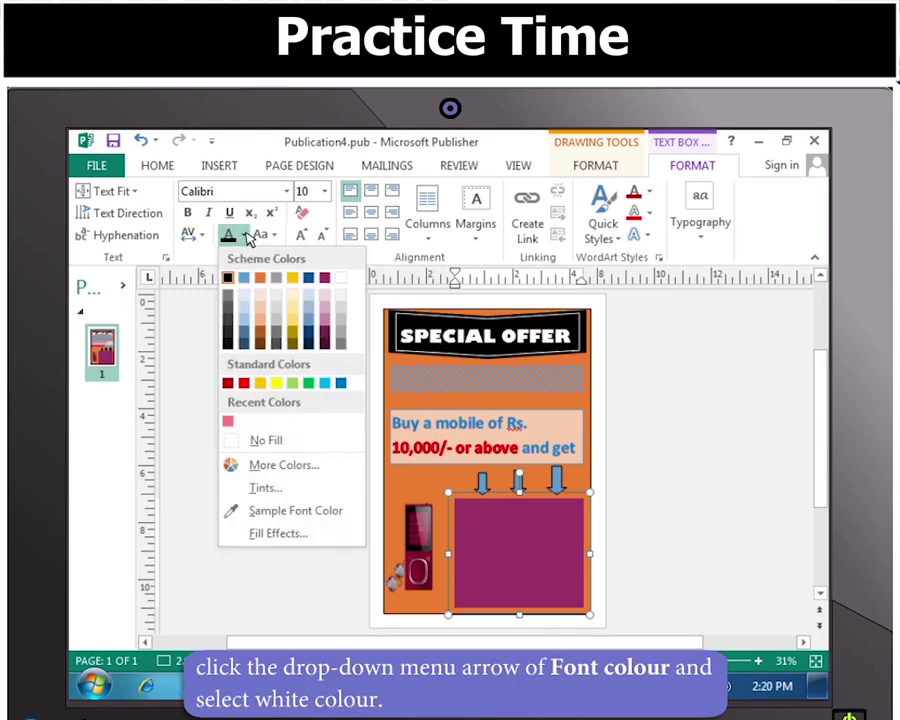
click(341, 278)
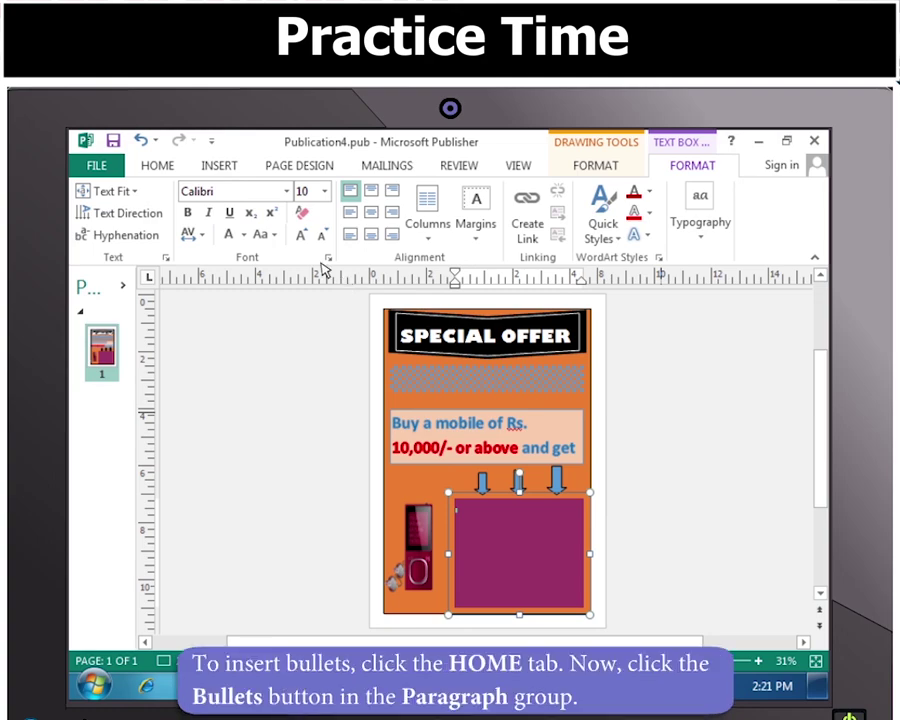
click(178, 170)
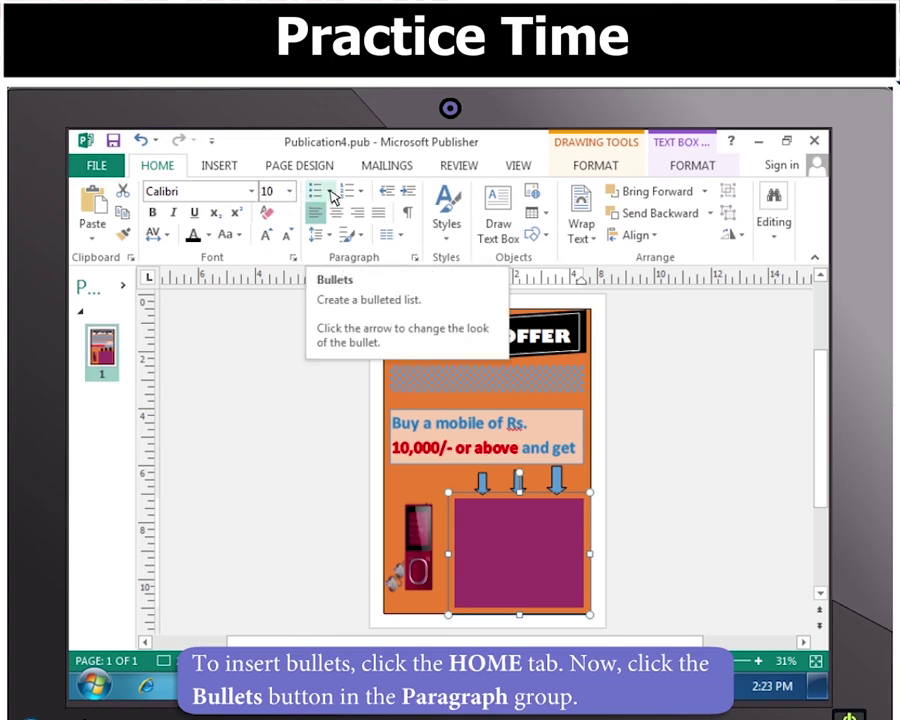
click(331, 192)
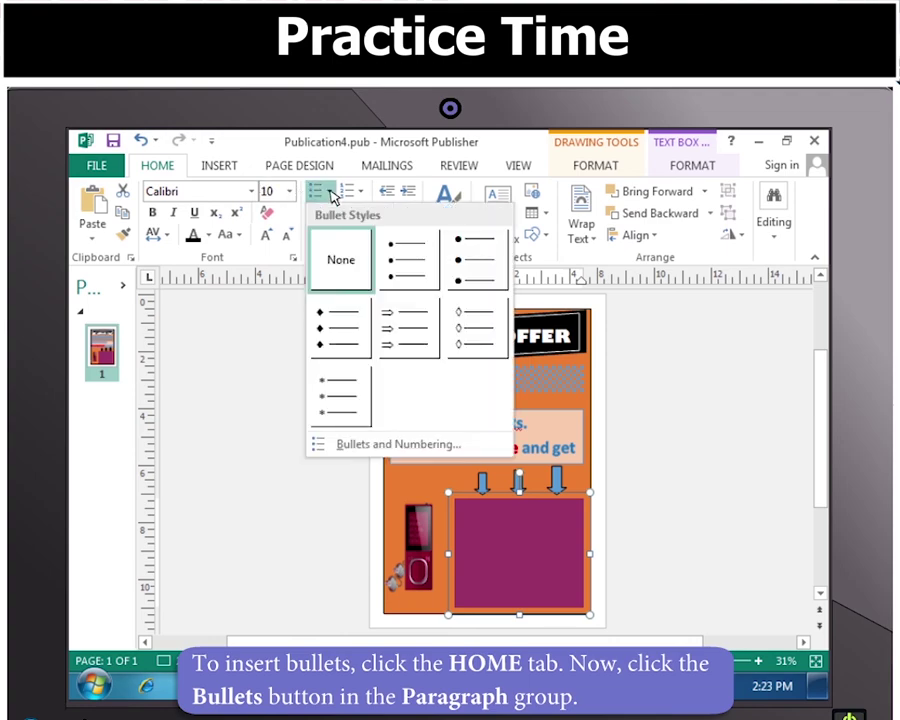